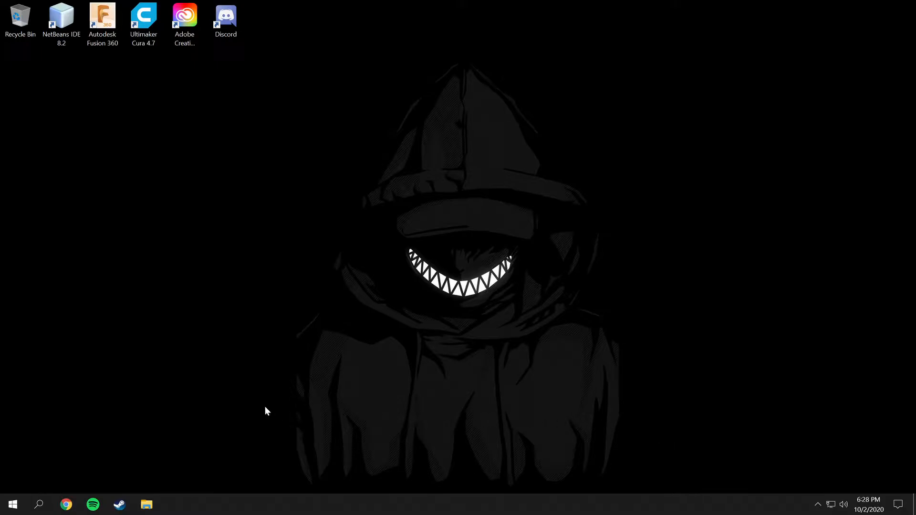
In Chrome, search the web for "ubuntu" and open the official ubuntu.com site from the results.
click(66, 505)
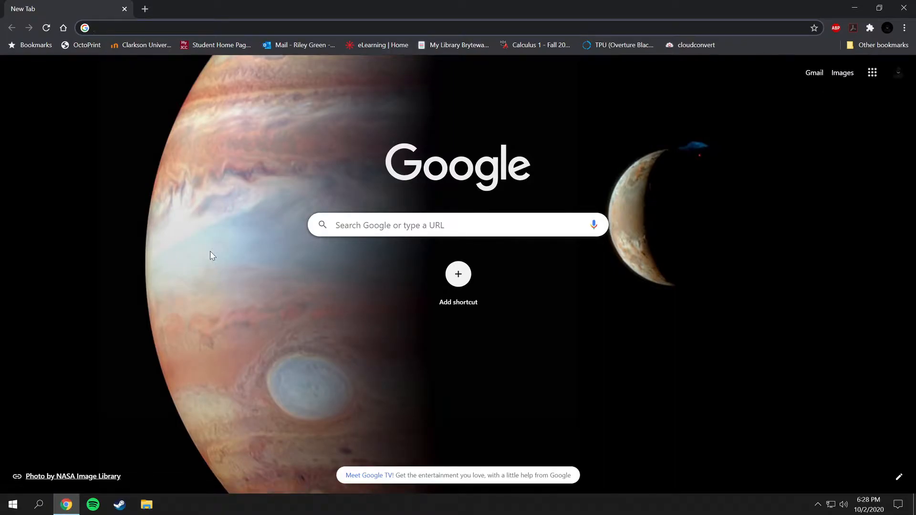
text(ubunt)
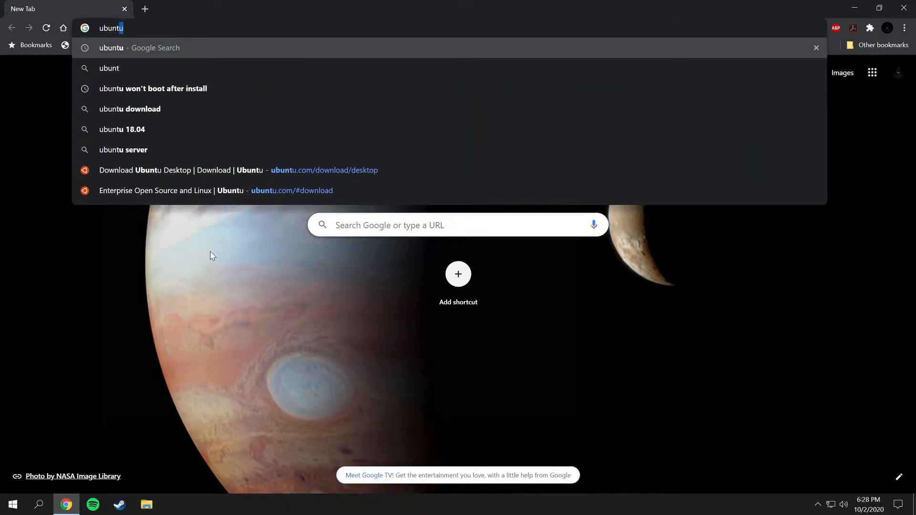
text(u)
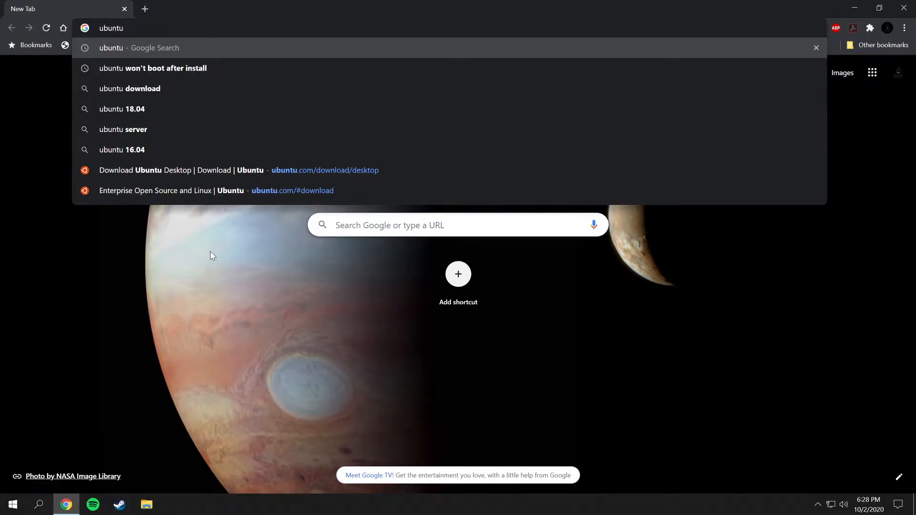
key(Return)
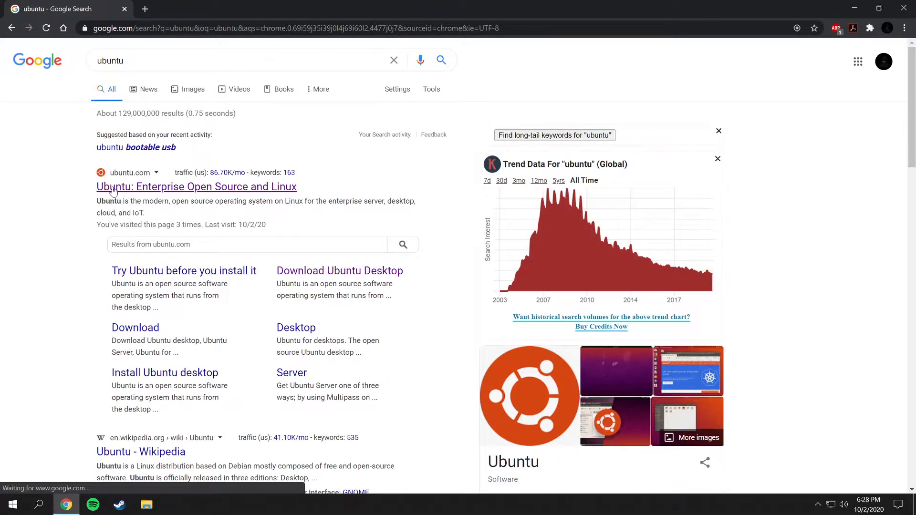
click(152, 192)
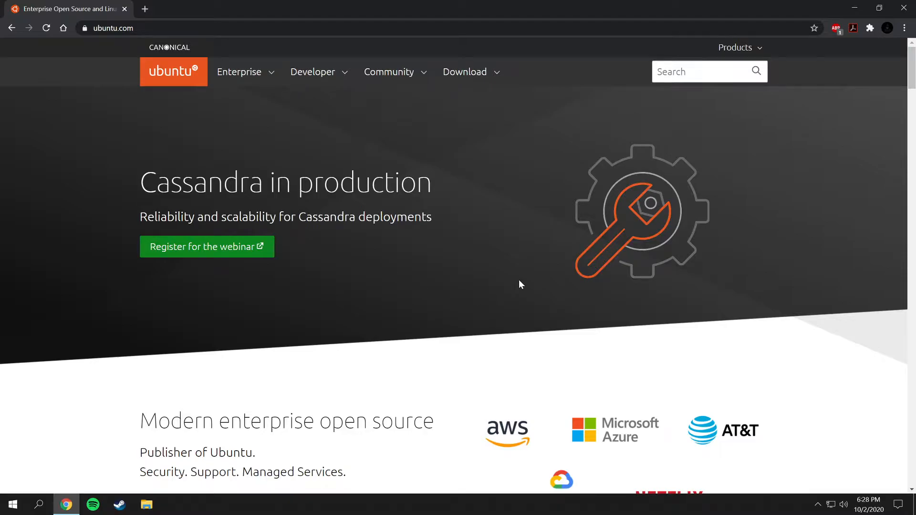
Download Ubuntu Desktop 20.04.1 LTS and save ubuntu-20.04.1-desktop-amd64.iso in the Downloads folder.
click(499, 76)
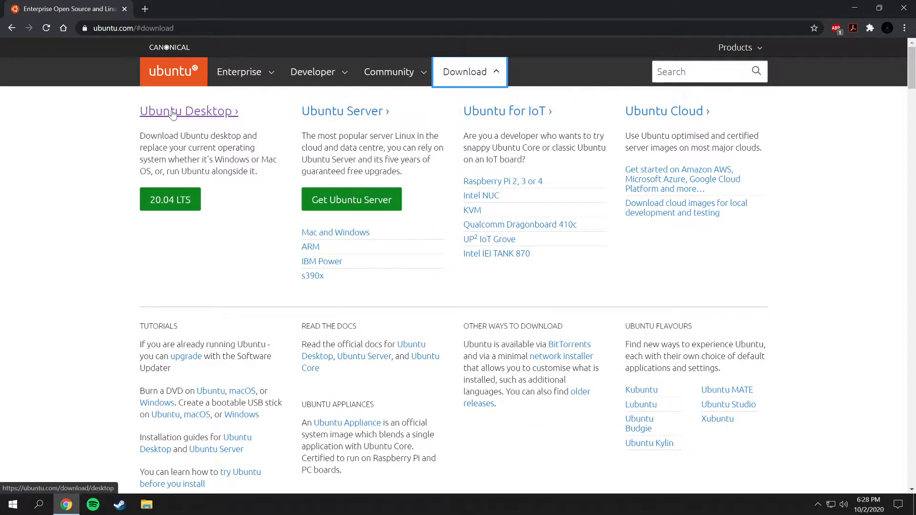
click(195, 112)
scroll(415, 257, down, 1)
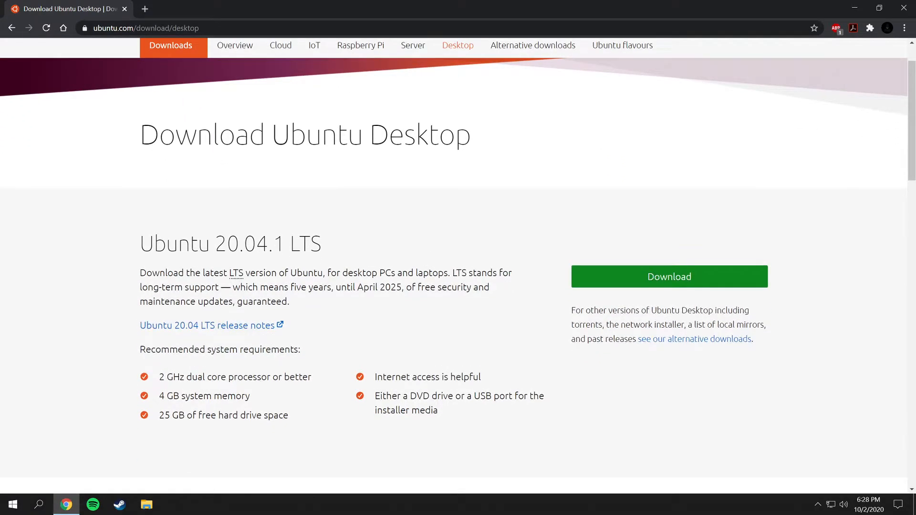
click(620, 284)
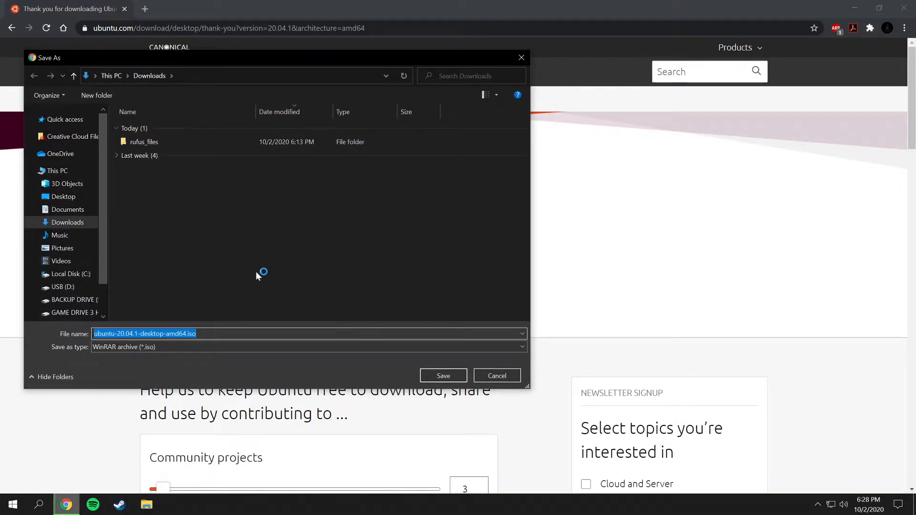
click(444, 375)
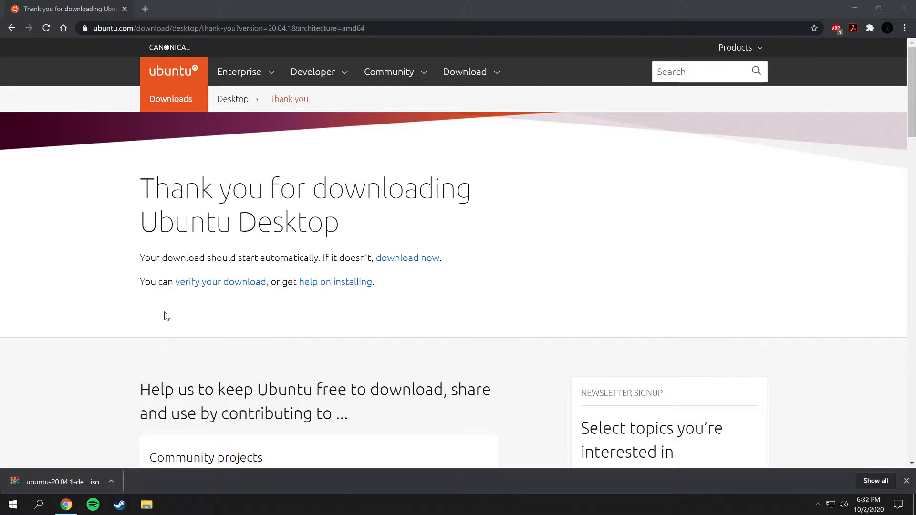
Search for "rufus" in a new browser tab and open the official rufus.ie website.
click(145, 9)
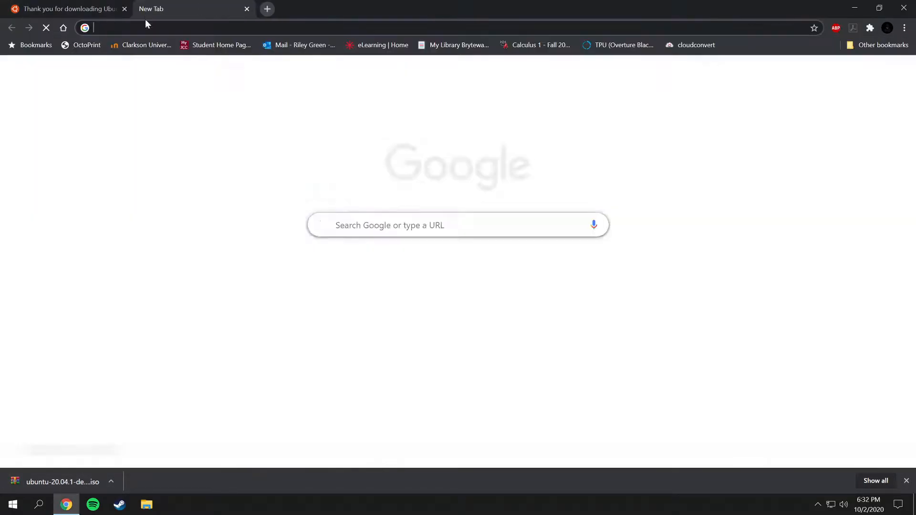
text(rufu)
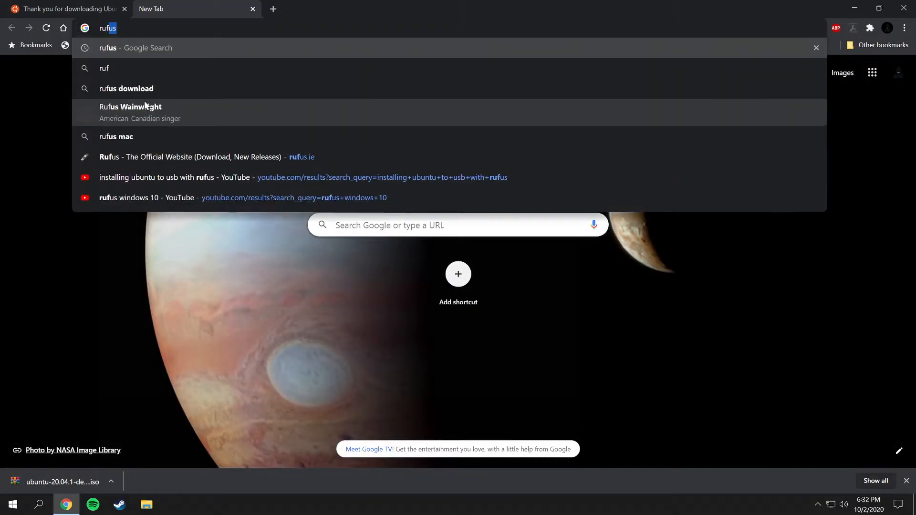
text(s.)
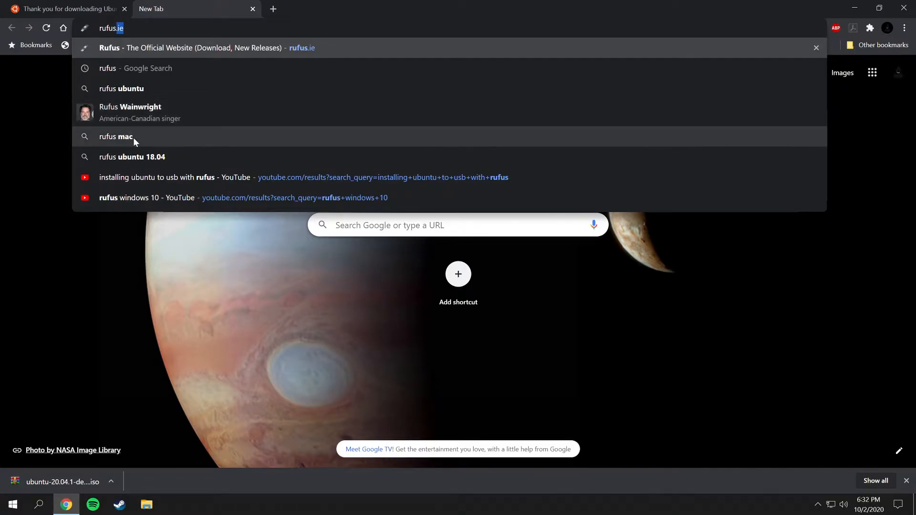
key(BackSpace)
key(BackSpace)
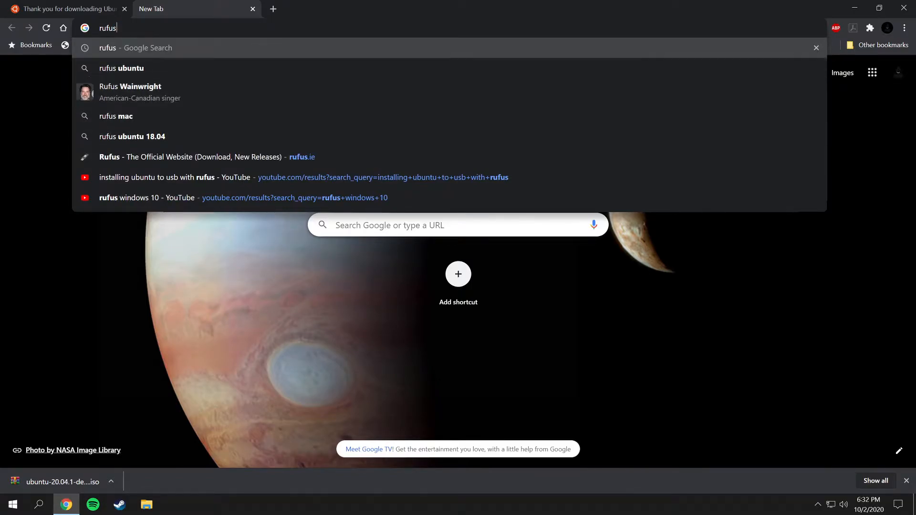
key(Return)
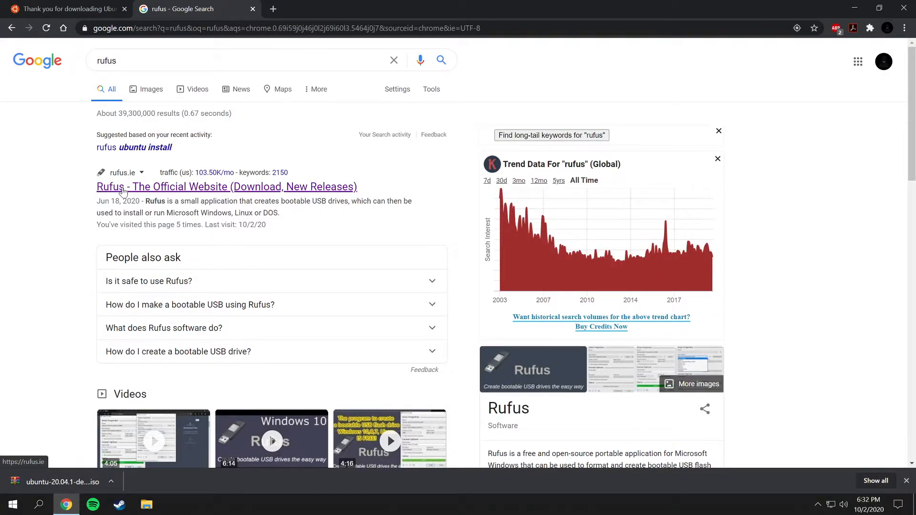
click(123, 188)
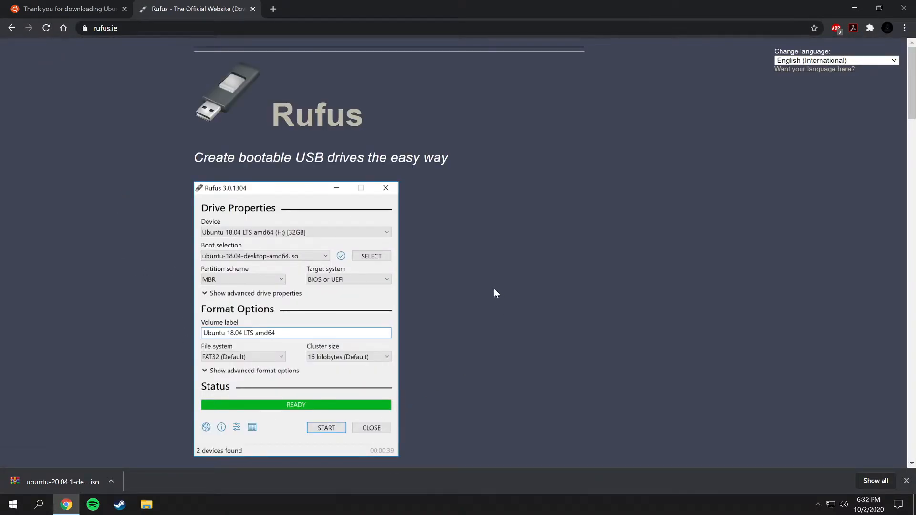
Download the standard Rufus 3.11 version and save rufus-3.11.exe in the Downloads folder.
scroll(495, 293, down, 8)
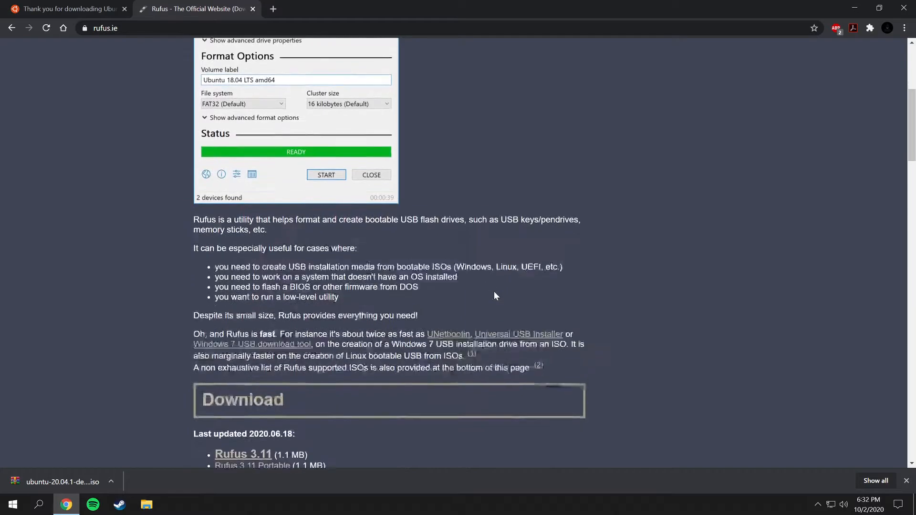
scroll(492, 296, down, 1)
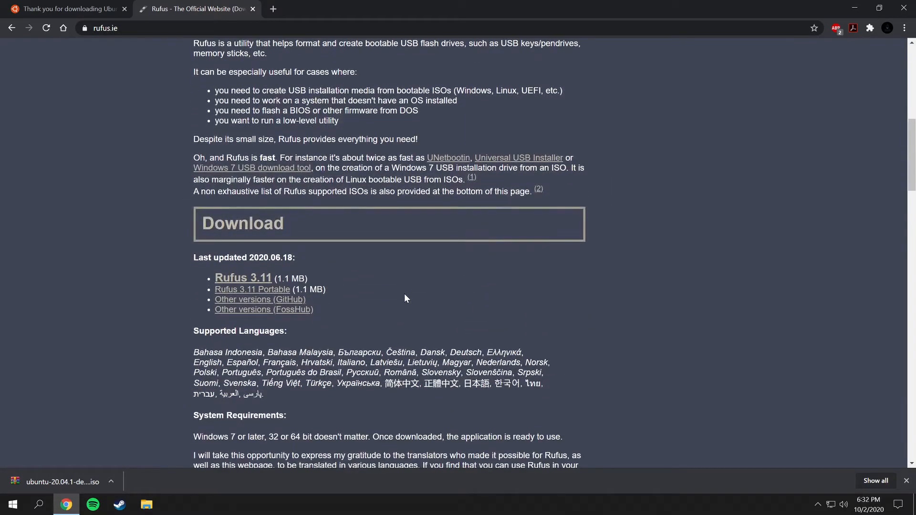
click(245, 282)
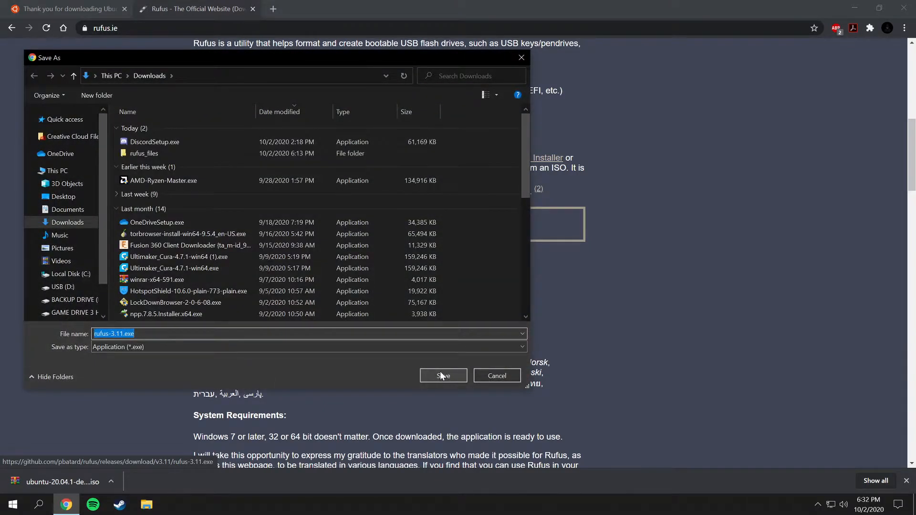
click(440, 371)
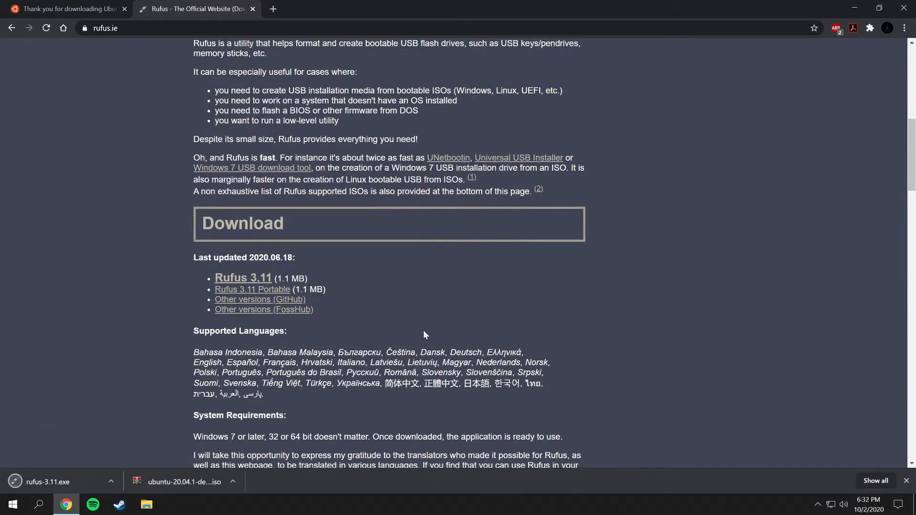
Launch the downloaded rufus-3.11.exe, minimise the browser and place the Rufus window in the middle of the desktop.
click(49, 482)
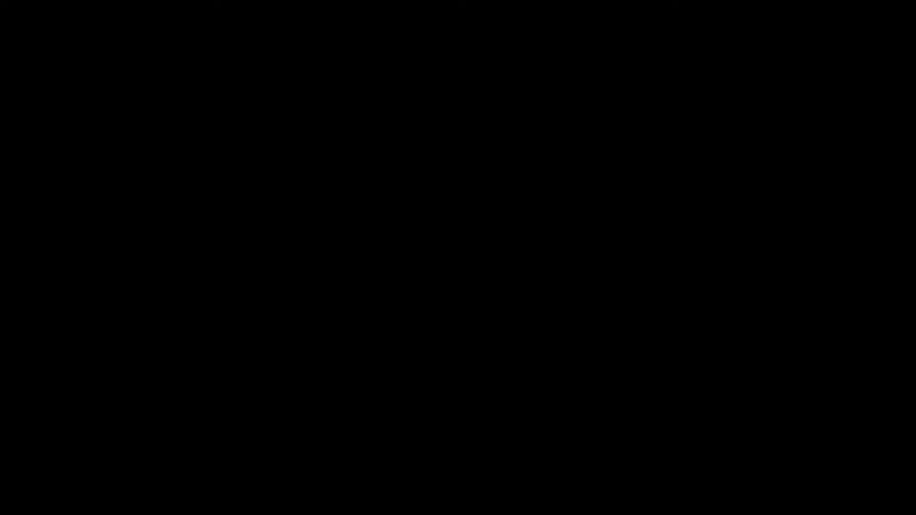
click(418, 325)
click(854, 8)
drag(482, 70, 449, 96)
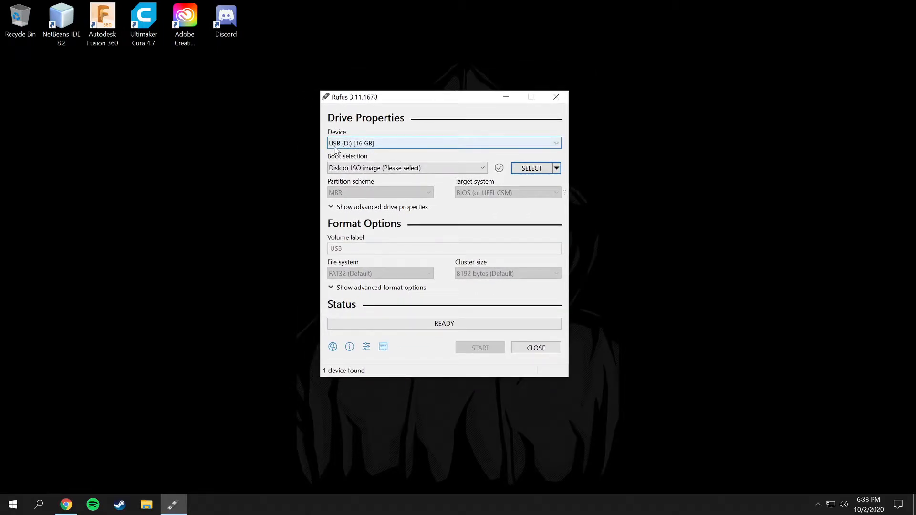
Choose USB (D:) [16 GB] as the device and "Disk or ISO image" as the boot selection.
click(379, 146)
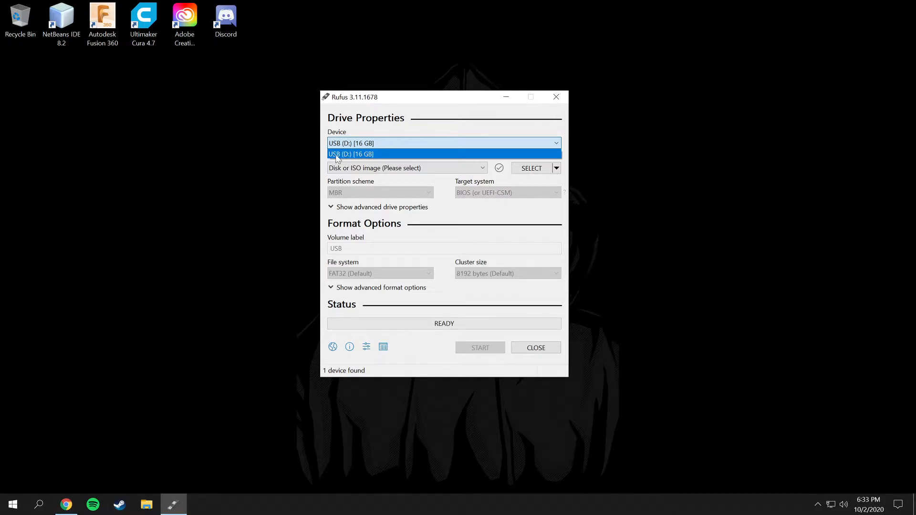
click(365, 155)
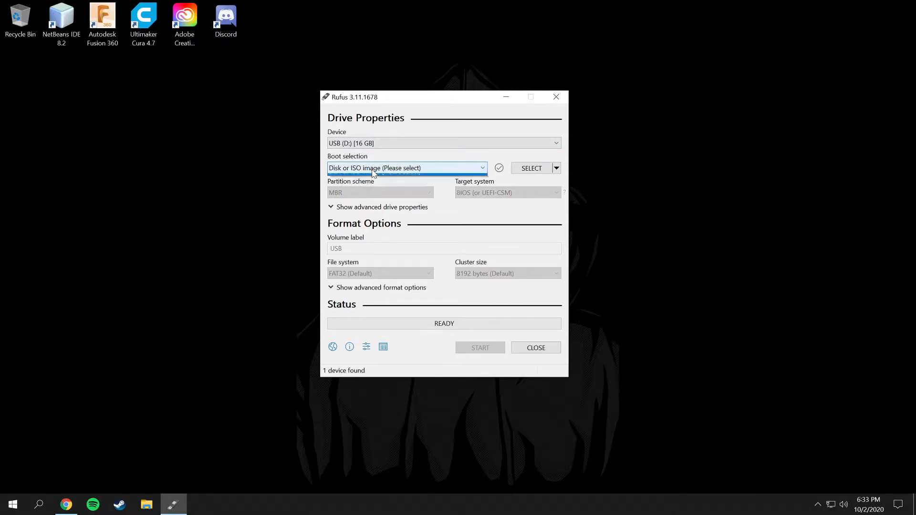
click(374, 170)
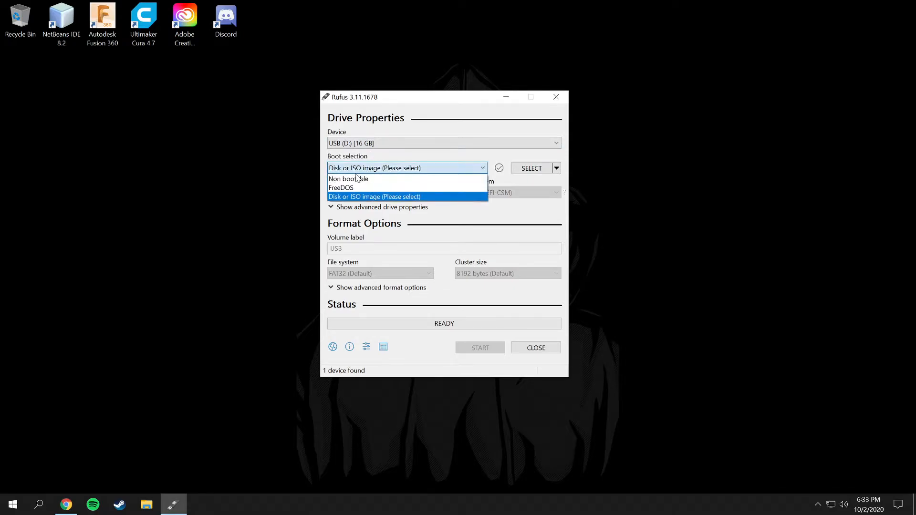
click(380, 198)
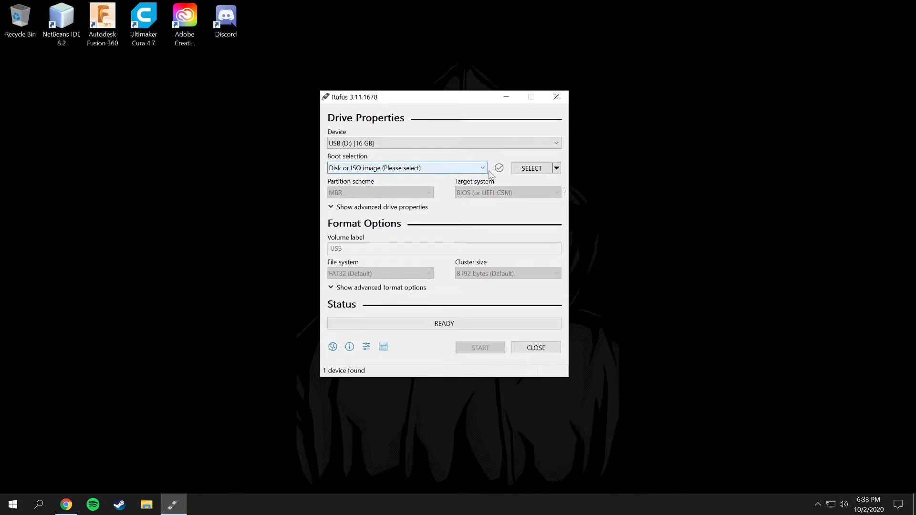
Load ubuntu-20.04.1-desktop-amd64.iso from the Downloads folder as the boot image.
click(541, 171)
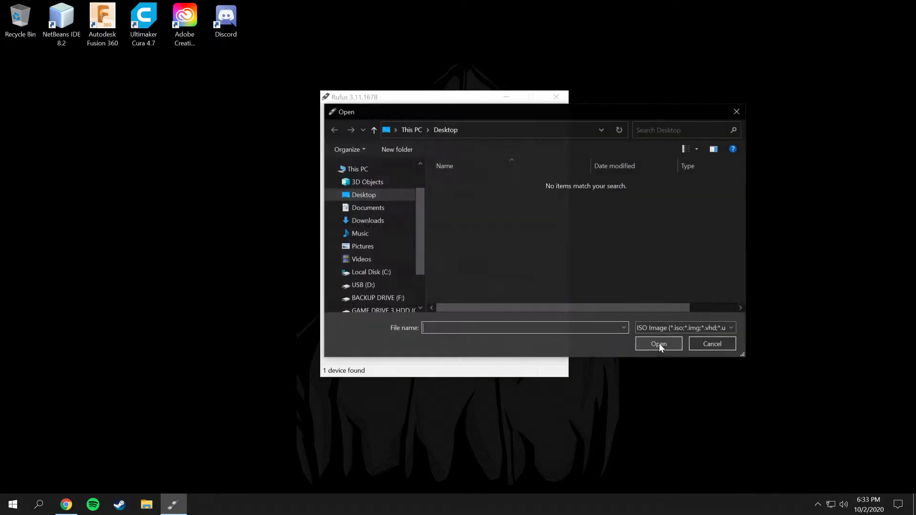
click(380, 224)
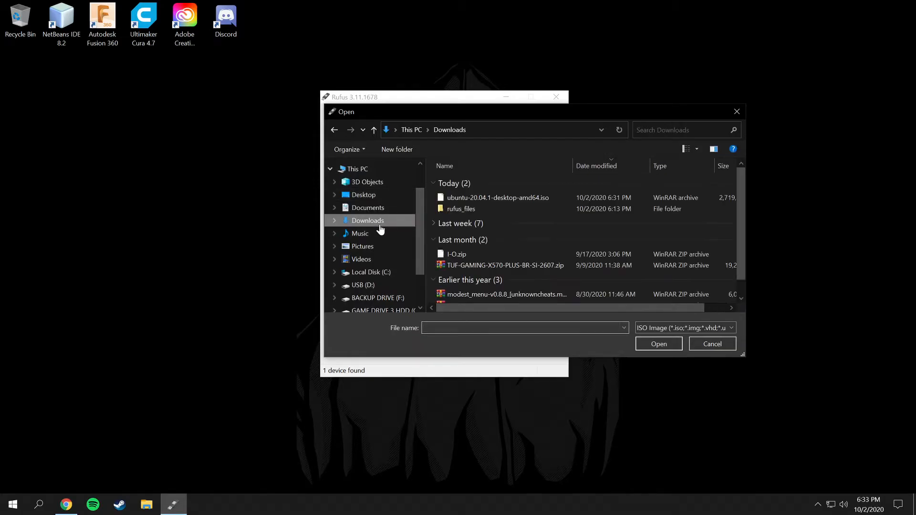
click(494, 199)
click(661, 344)
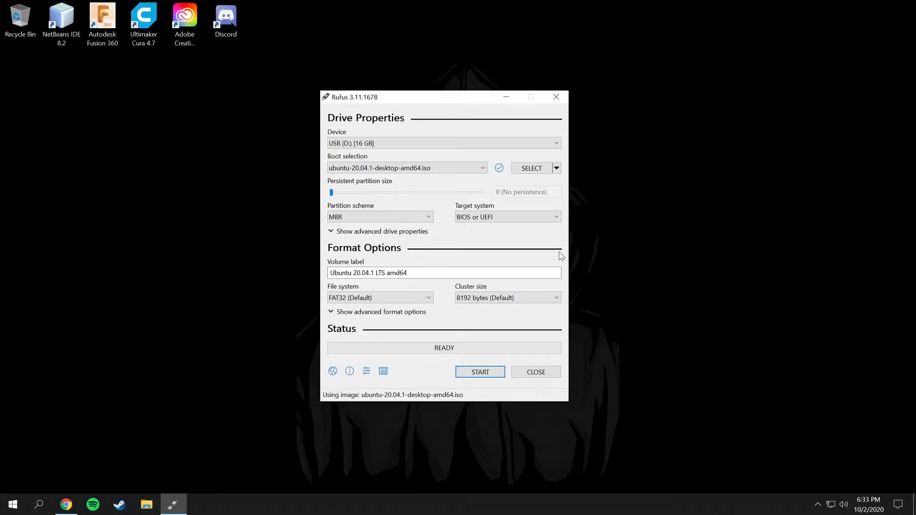
Keep the MBR partition scheme and start writing the image to the USB drive, accepting the erasure of its data.
click(418, 217)
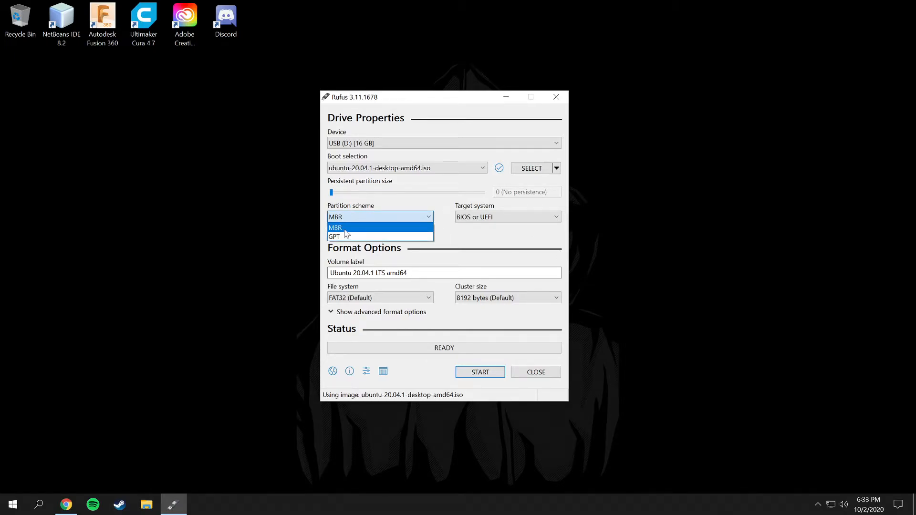
click(387, 220)
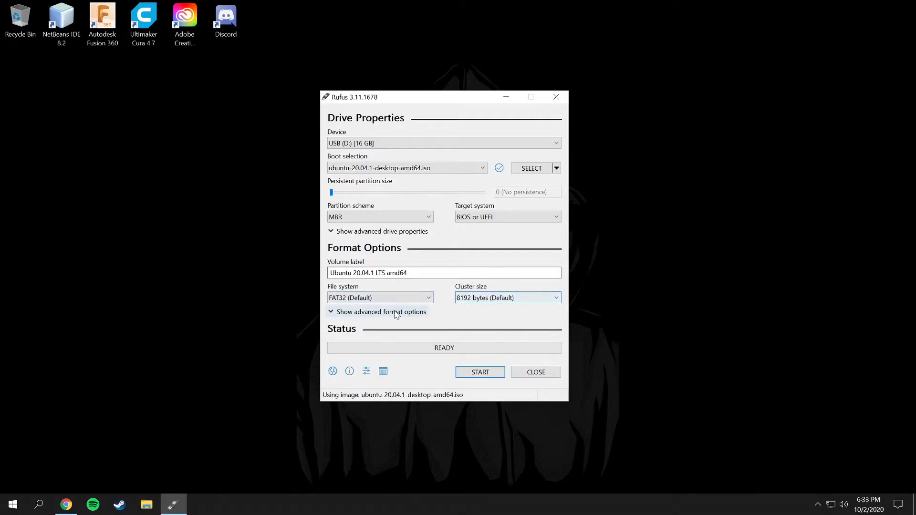
click(481, 373)
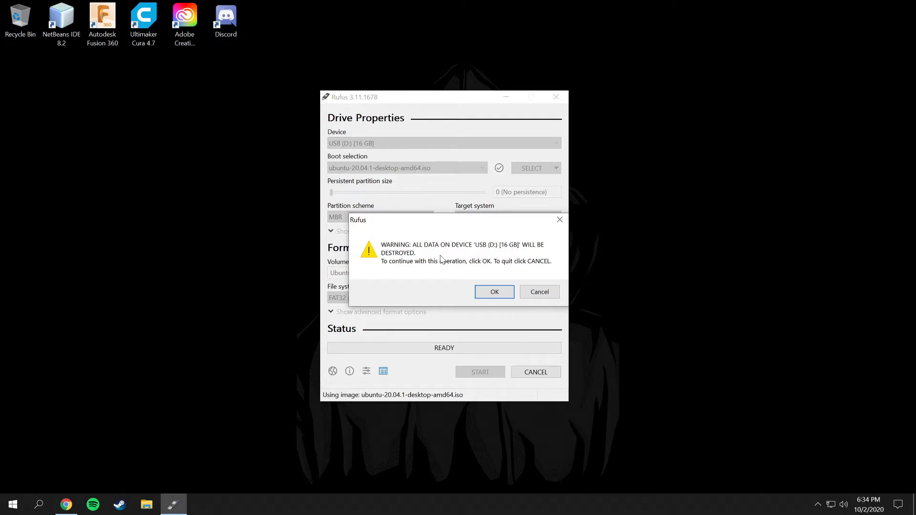
click(495, 292)
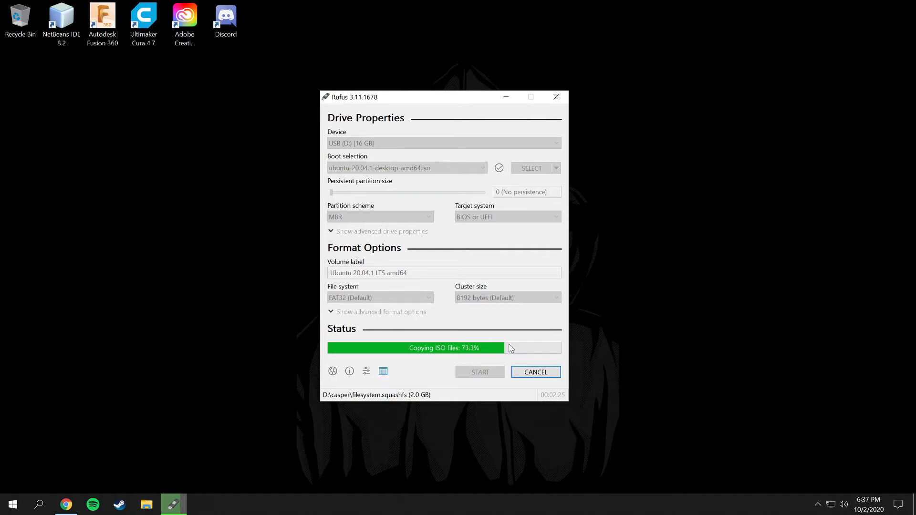
click(818, 504)
click(739, 477)
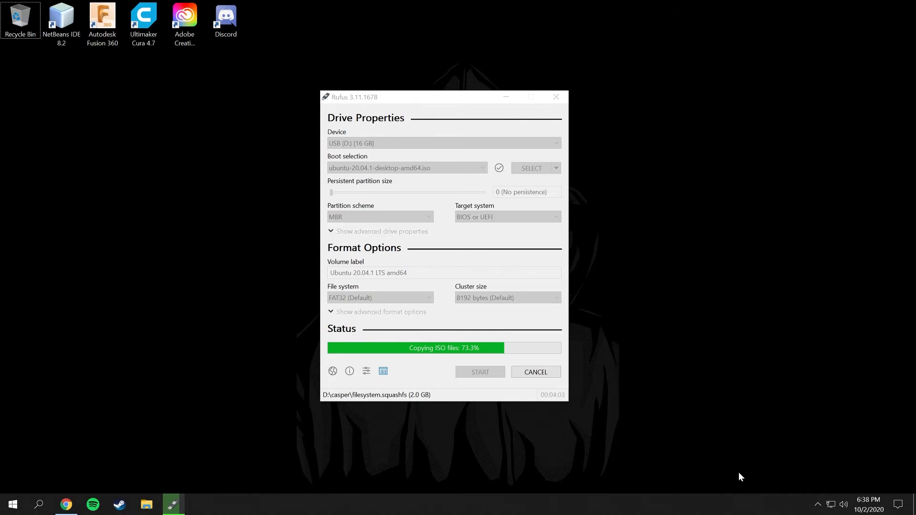
click(818, 504)
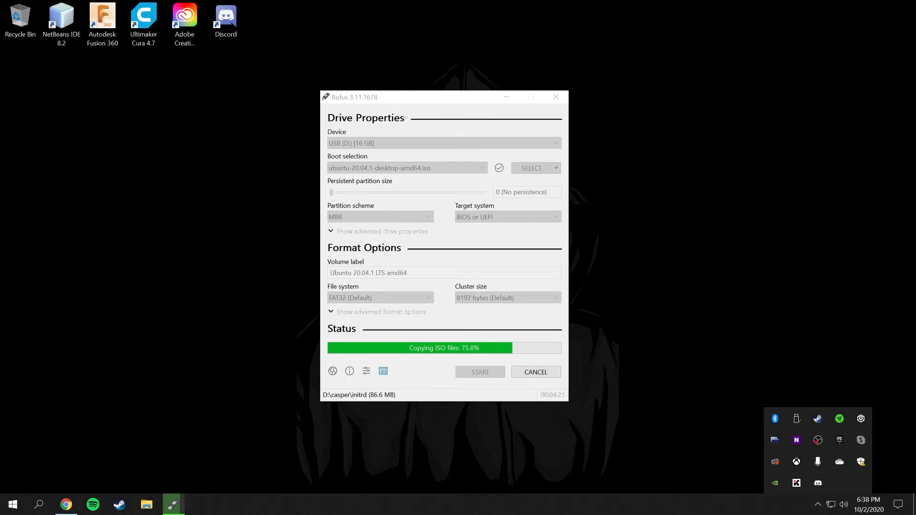
click(818, 504)
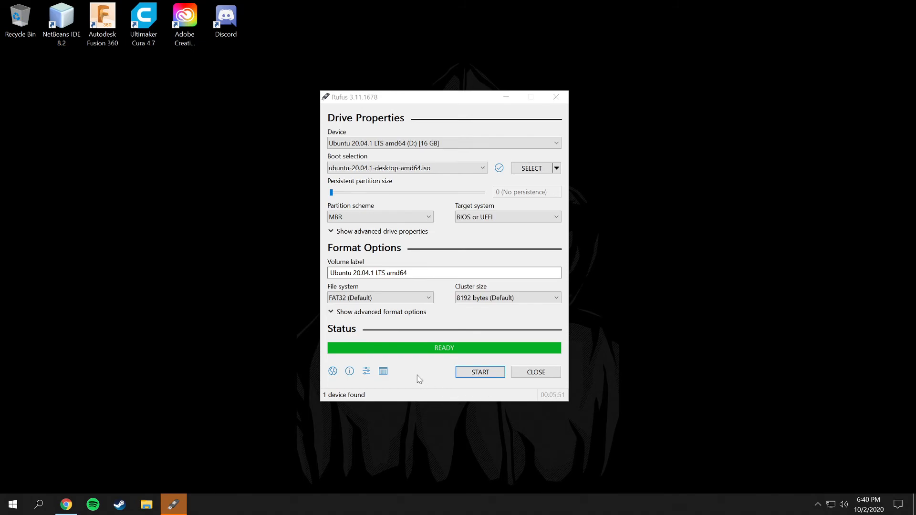
Close Rufus once the Ubuntu image is fully written to the USB drive.
click(535, 377)
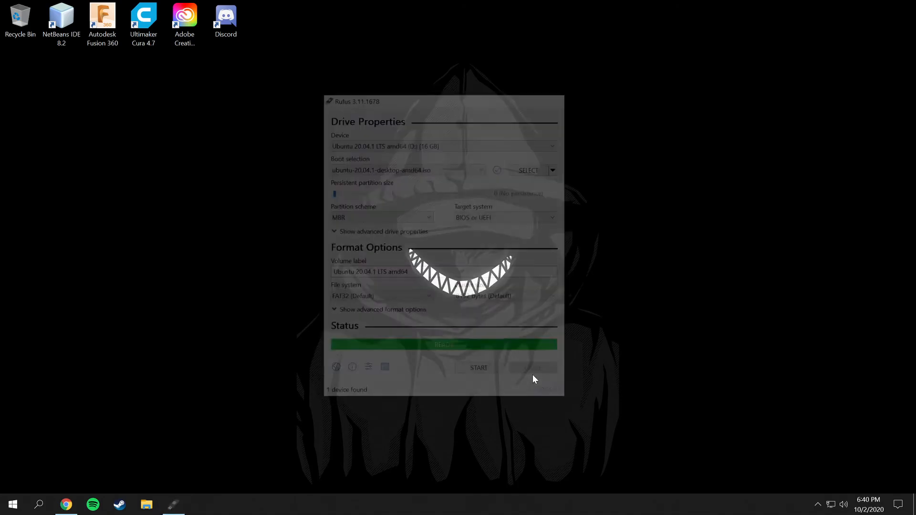